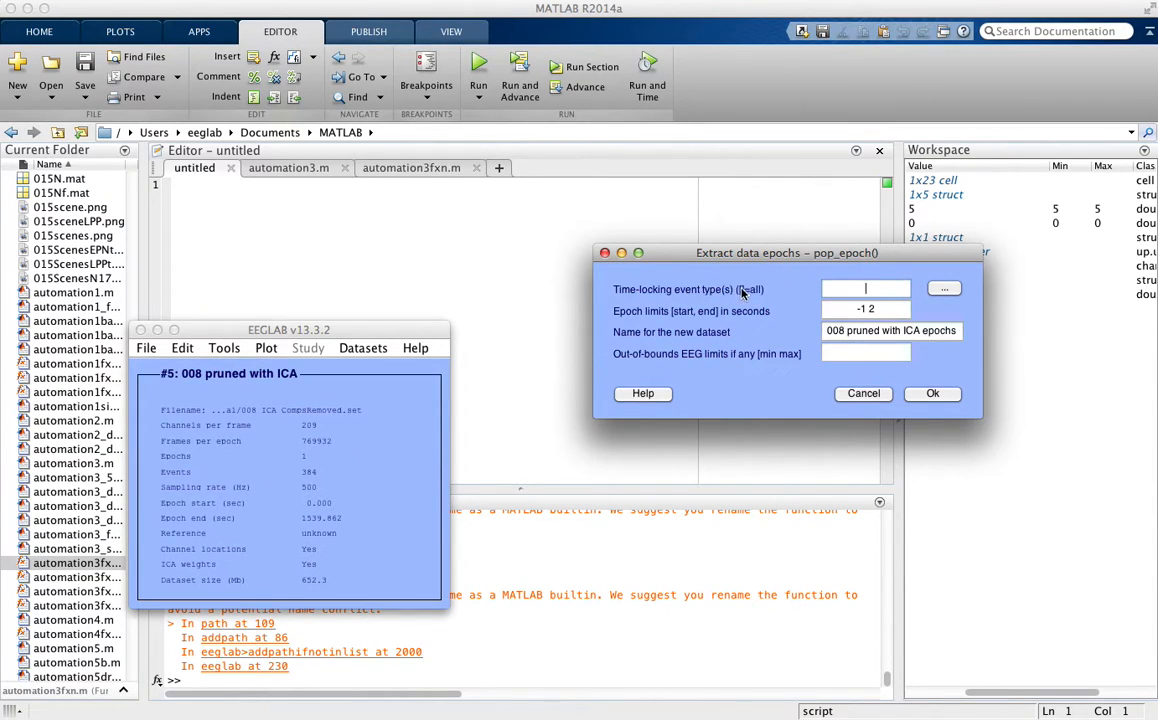
left_click(879, 290)
type("88")
key("BackSpace")
key("BackSpace")
type("Af")
left_click_drag(882, 289, 852, 291)
key("BackSpace")
- Set the epoch limits to -0.25 and 1.5 seconds
left_click(883, 310)
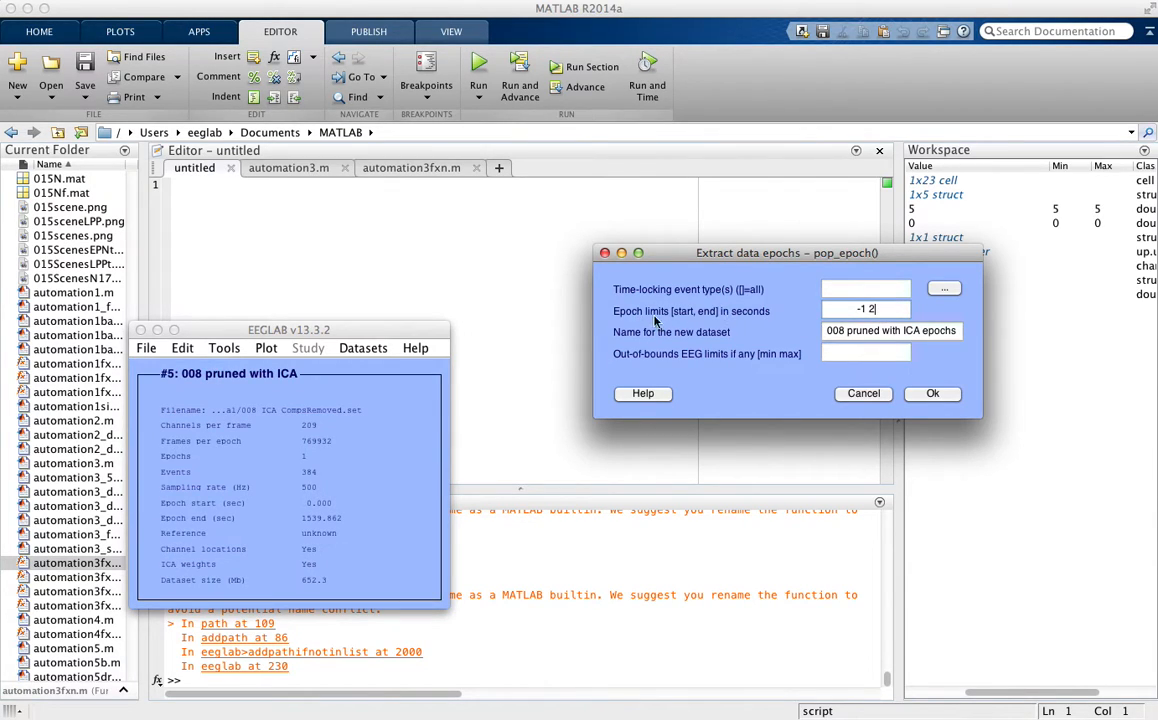
left_click_drag(879, 310, 861, 310)
left_click(880, 311)
left_click_drag(879, 310, 857, 311)
type("-0.25")
type("1.5")
- Extract epochs for all event types and store them as a new dataset named "008 pruned with ICA epochs"
left_click(953, 331)
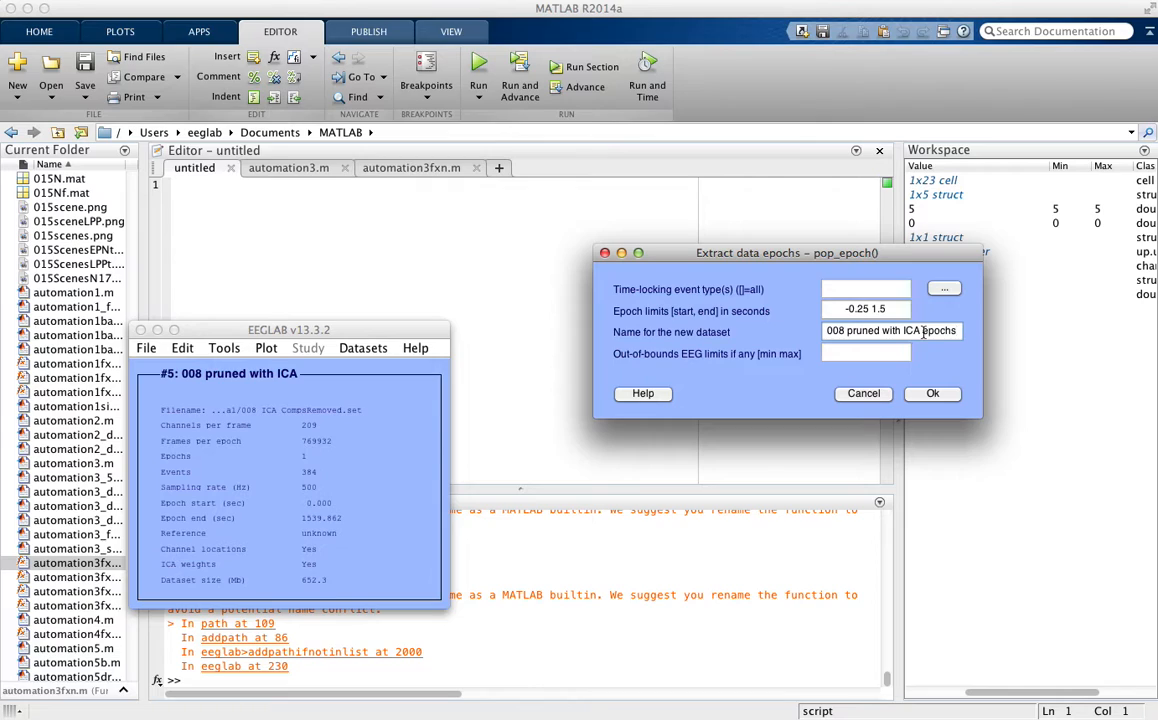
left_click_drag(923, 331, 956, 332)
left_click(959, 331)
left_click(932, 394)
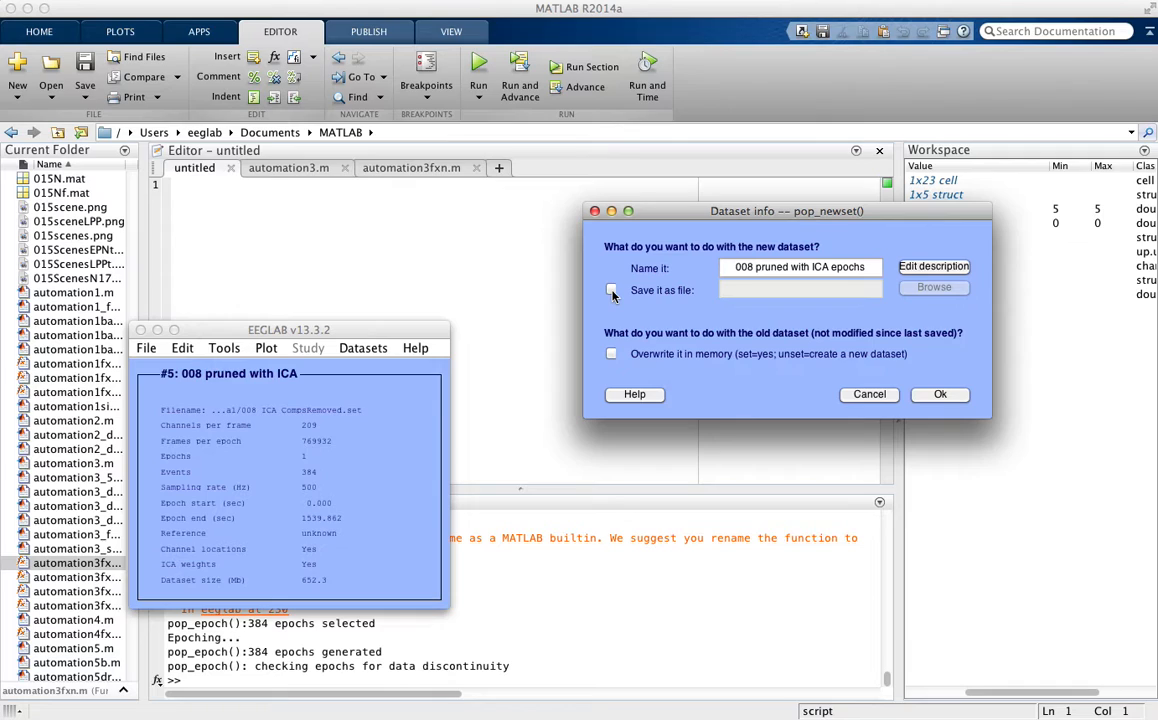
left_click(940, 394)
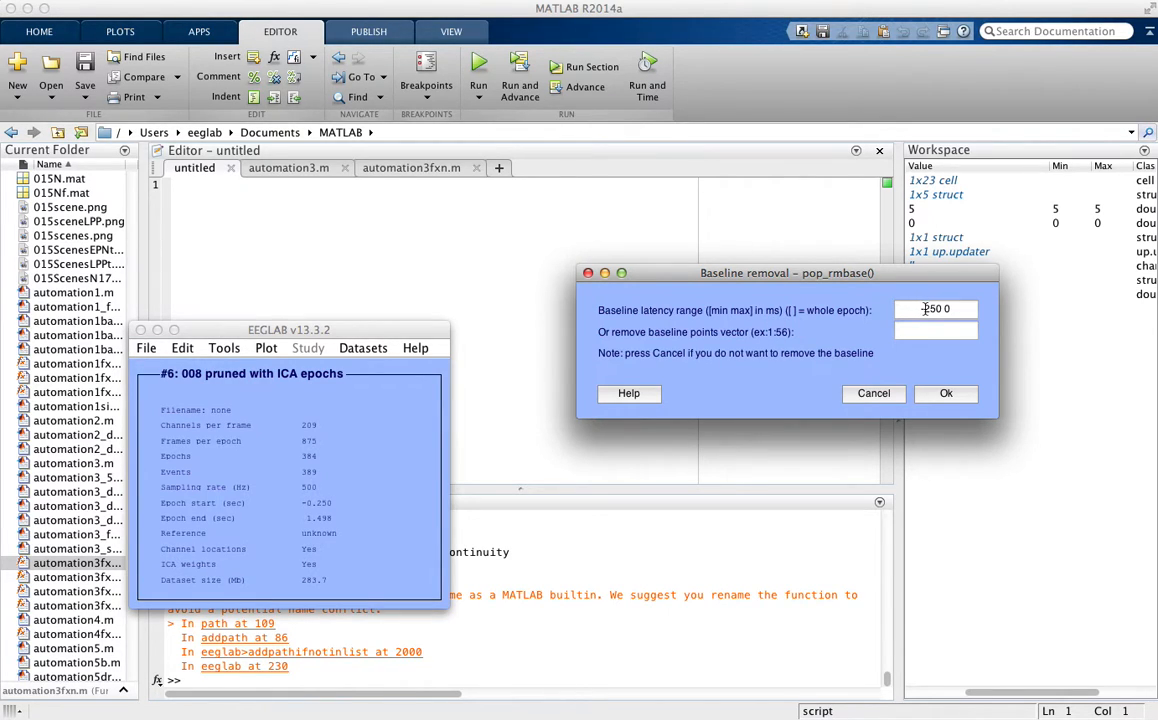
- Remove the baseline over -250 to 0 ms and name the new dataset "008 pruned with ICA epochs - baseline rem"
left_click(947, 394)
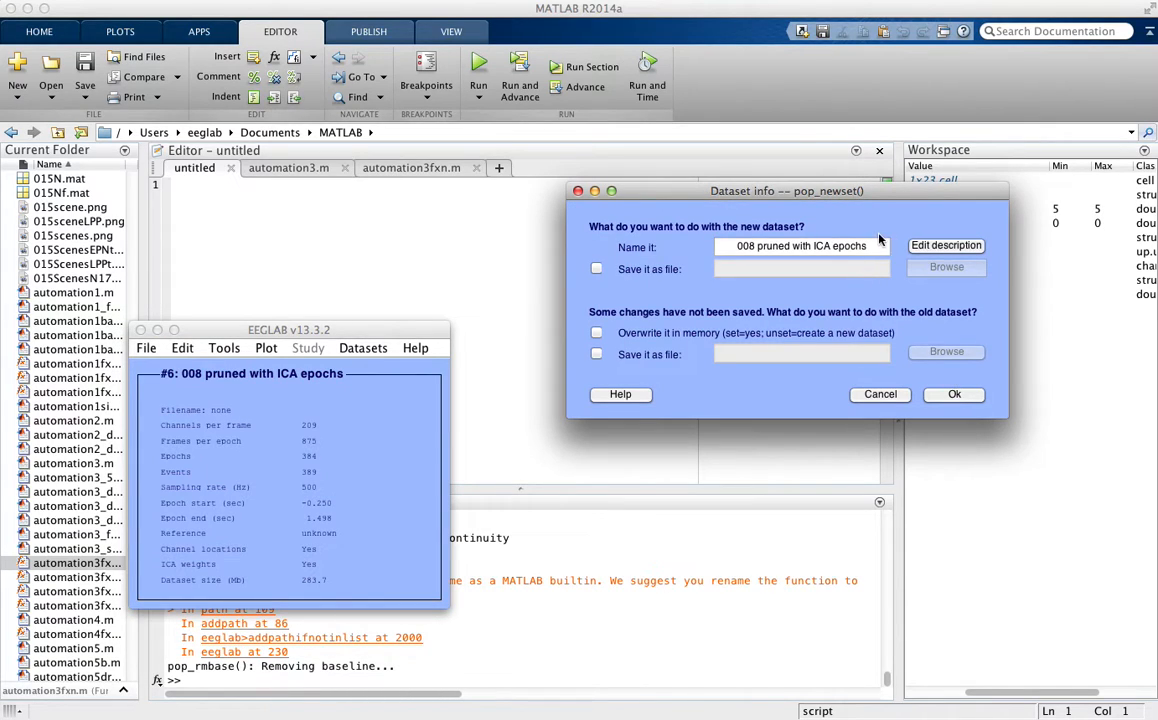
left_click(878, 246)
type("- bl")
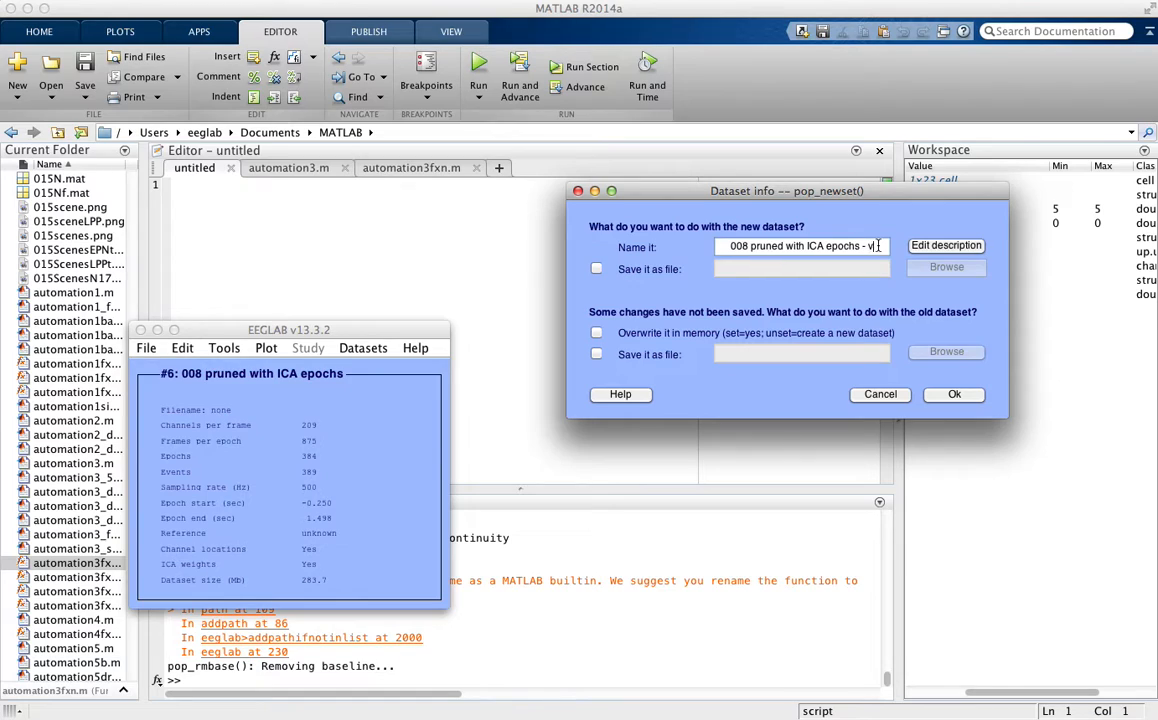
key("BackSpace")
type("aseline")
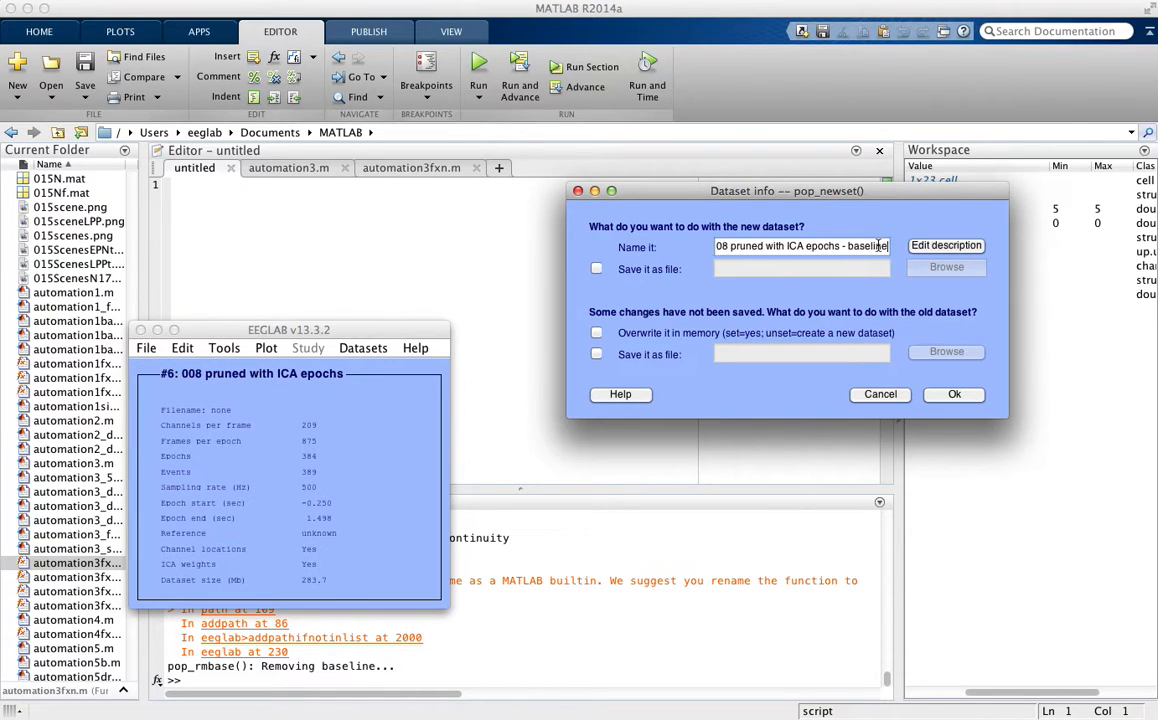
type(" rem")
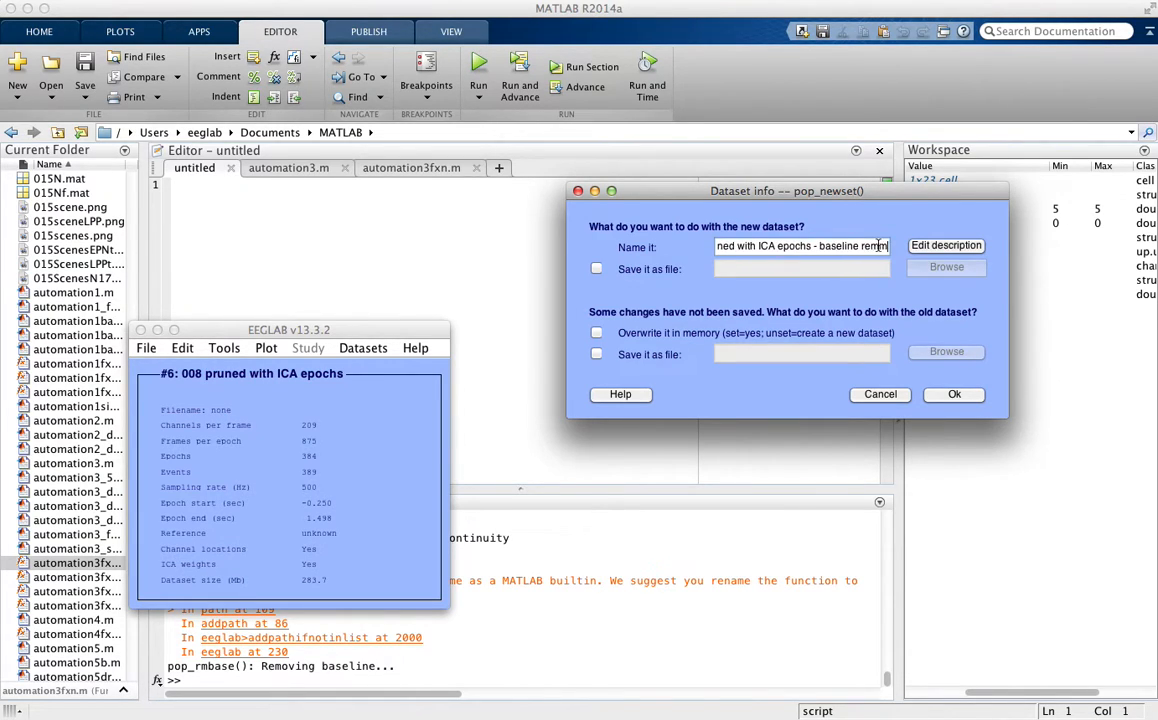
type("m")
key("BackSpace")
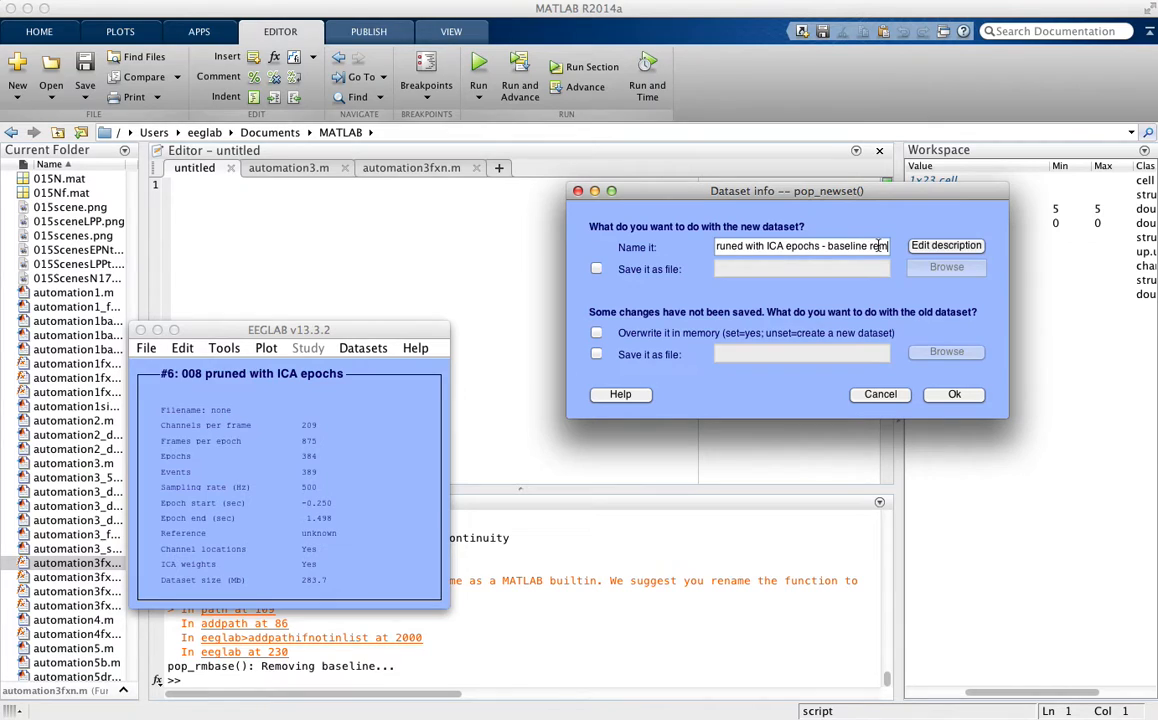
left_click(955, 395)
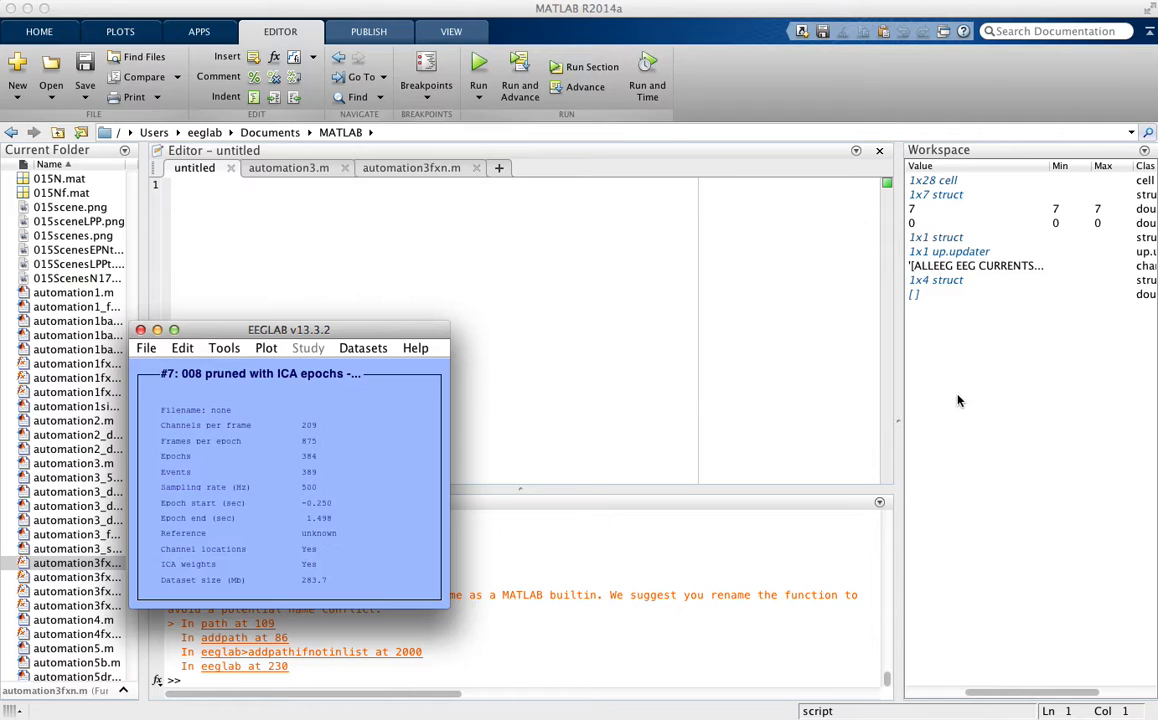
- Open the scrolling channel data plot for the baseline-removed dataset and enlarge its window
left_click(266, 350)
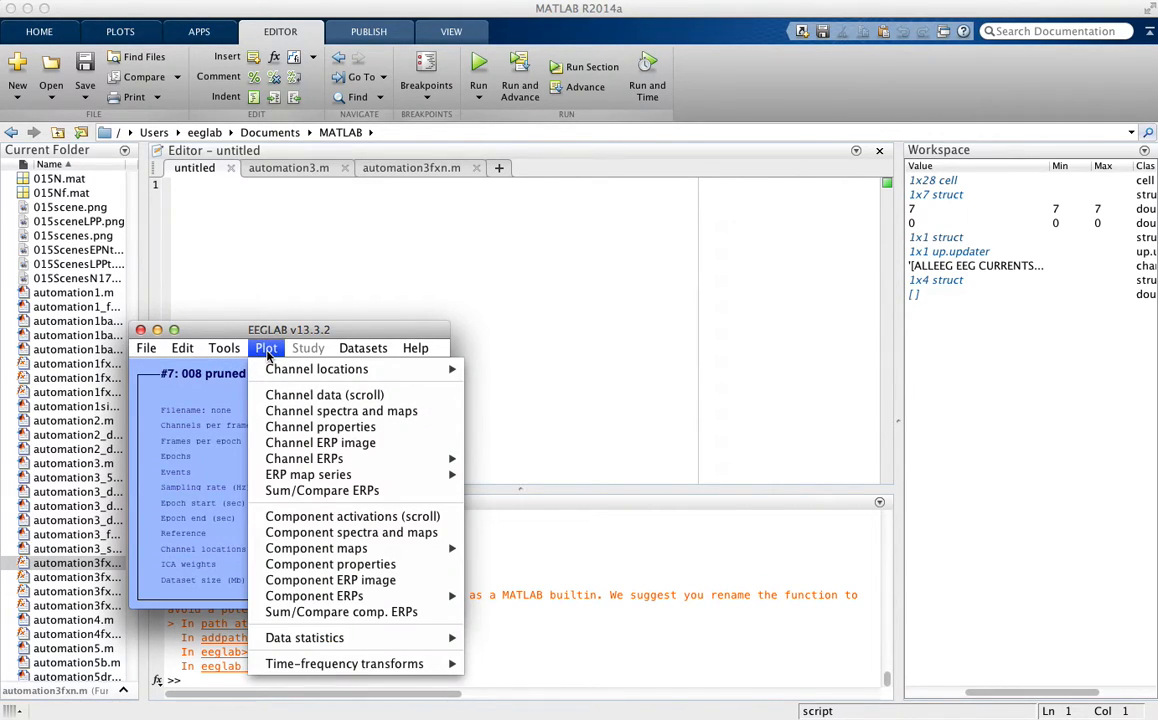
left_click(283, 398)
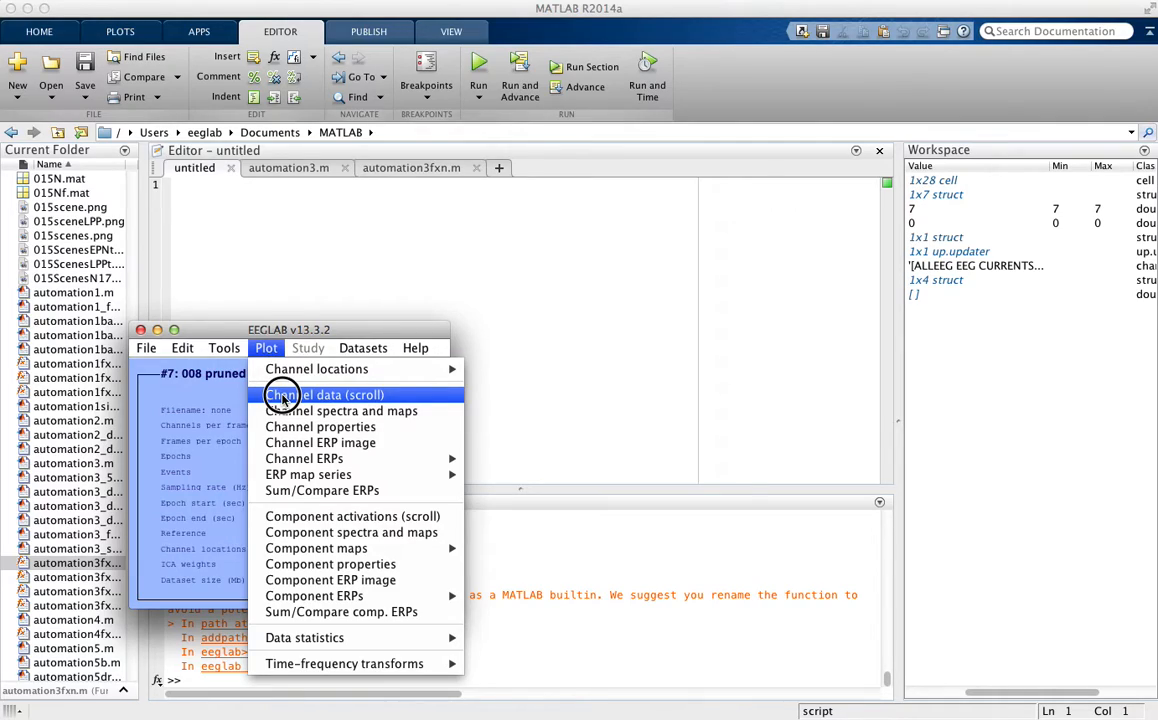
left_click_drag(211, 698, 623, 131)
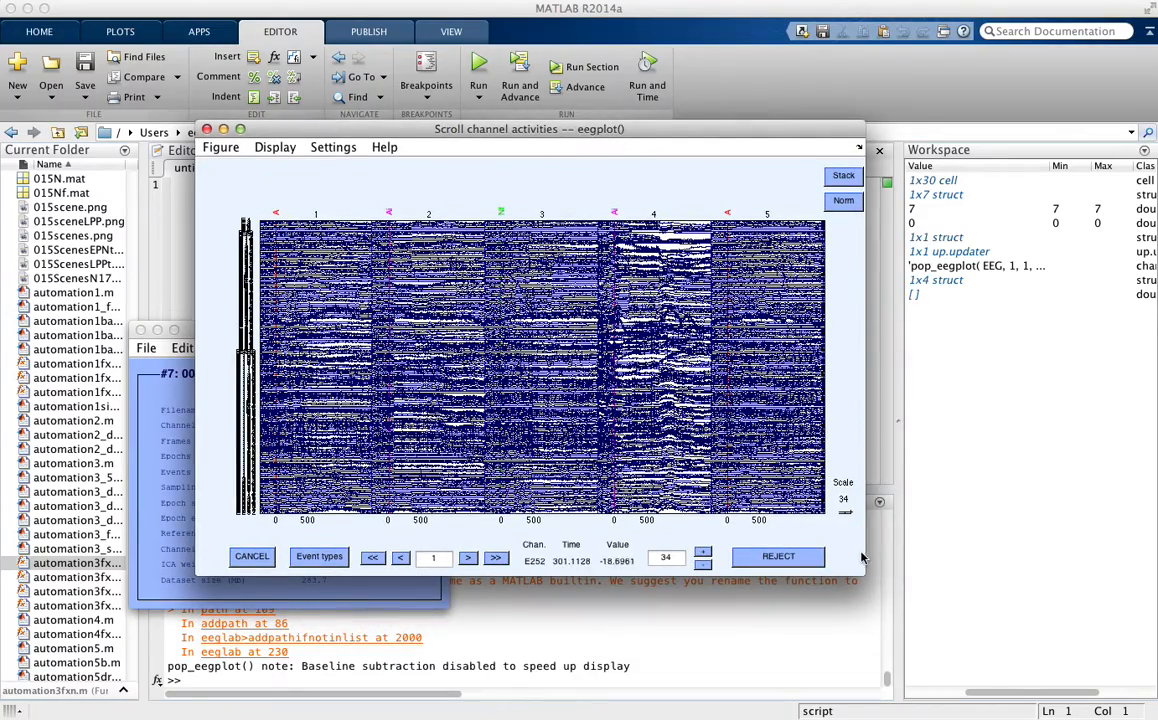
left_click_drag(861, 576, 1062, 645)
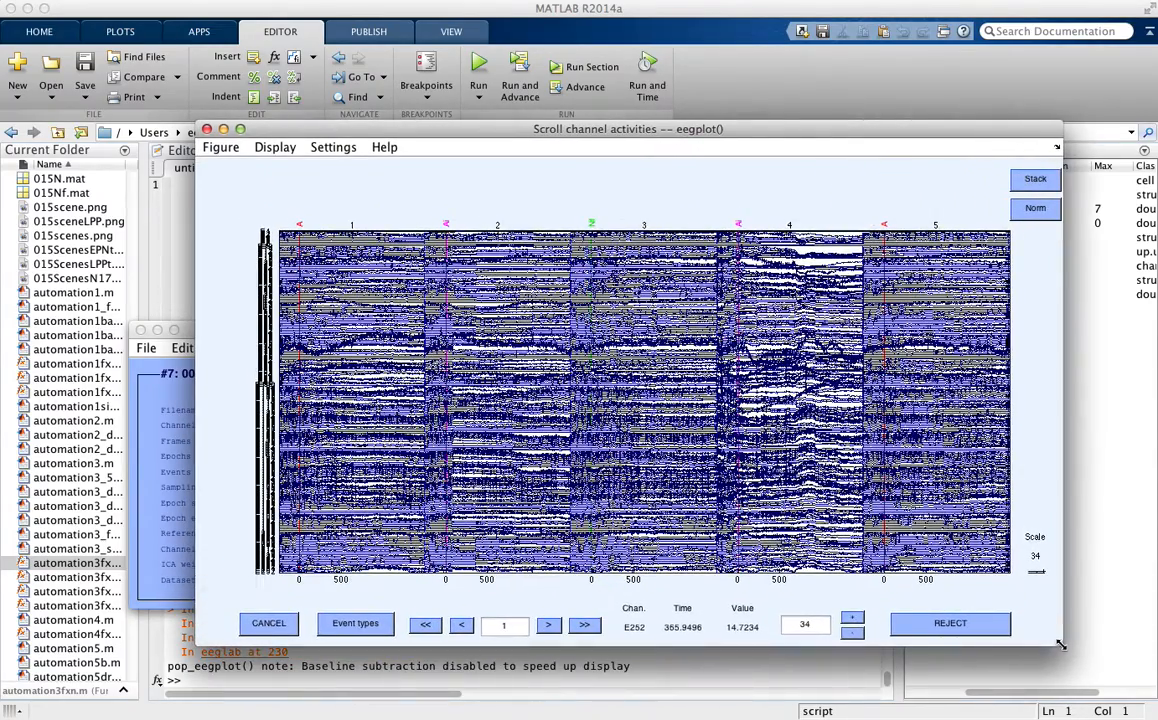
- Limit the channel data plot to 20 displayed channels and mark the second epoch for rejection
left_click(275, 148)
left_click(338, 149)
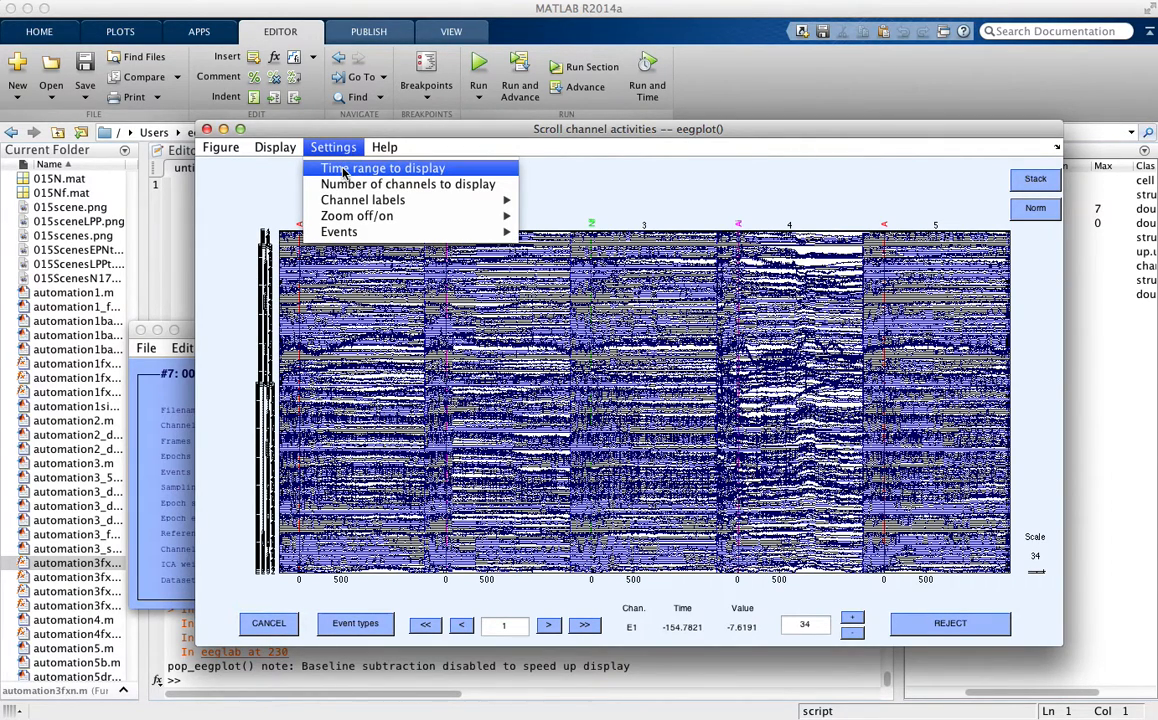
left_click(330, 184)
left_click(806, 350)
key("BackSpace")
left_click(847, 391)
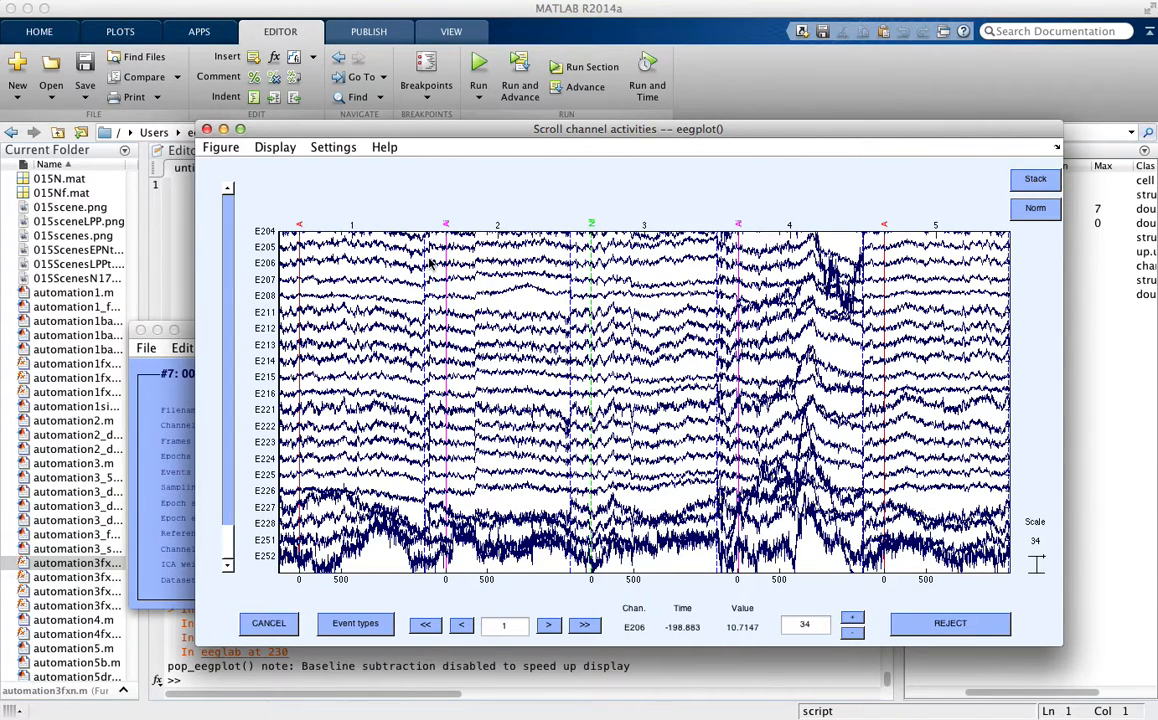
left_click(569, 266)
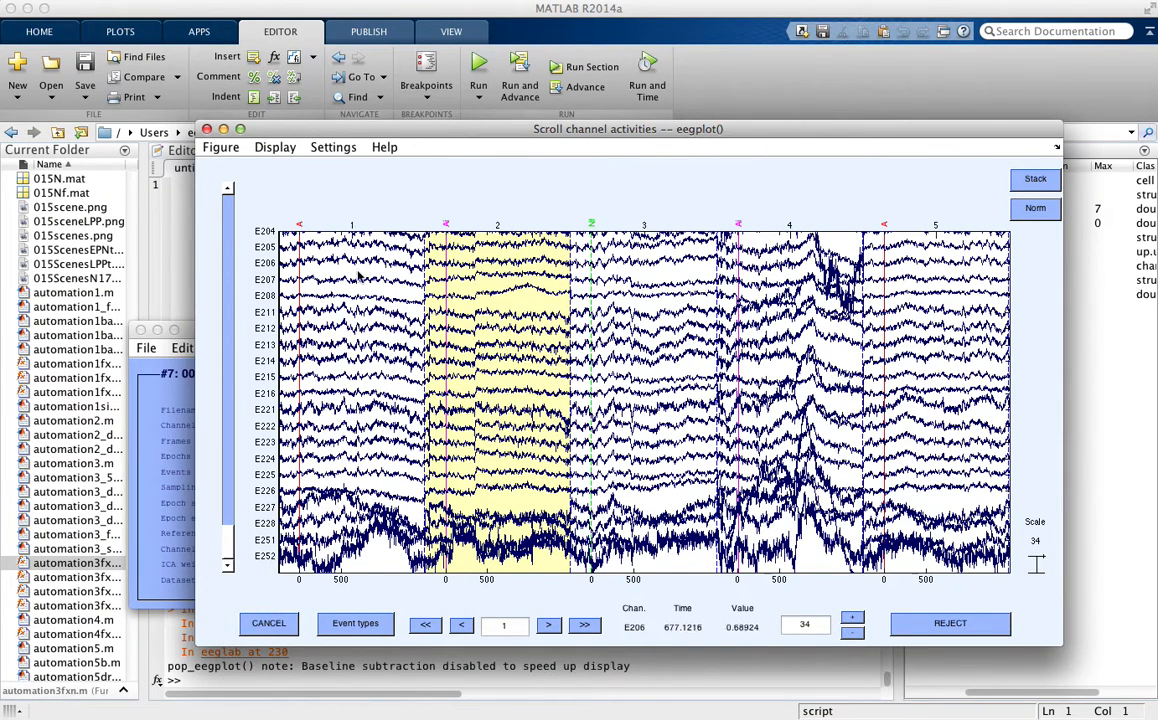
- Set the time range of the channel data plot to 1 epoch per window
left_click(274, 147)
mouse_move(293, 175)
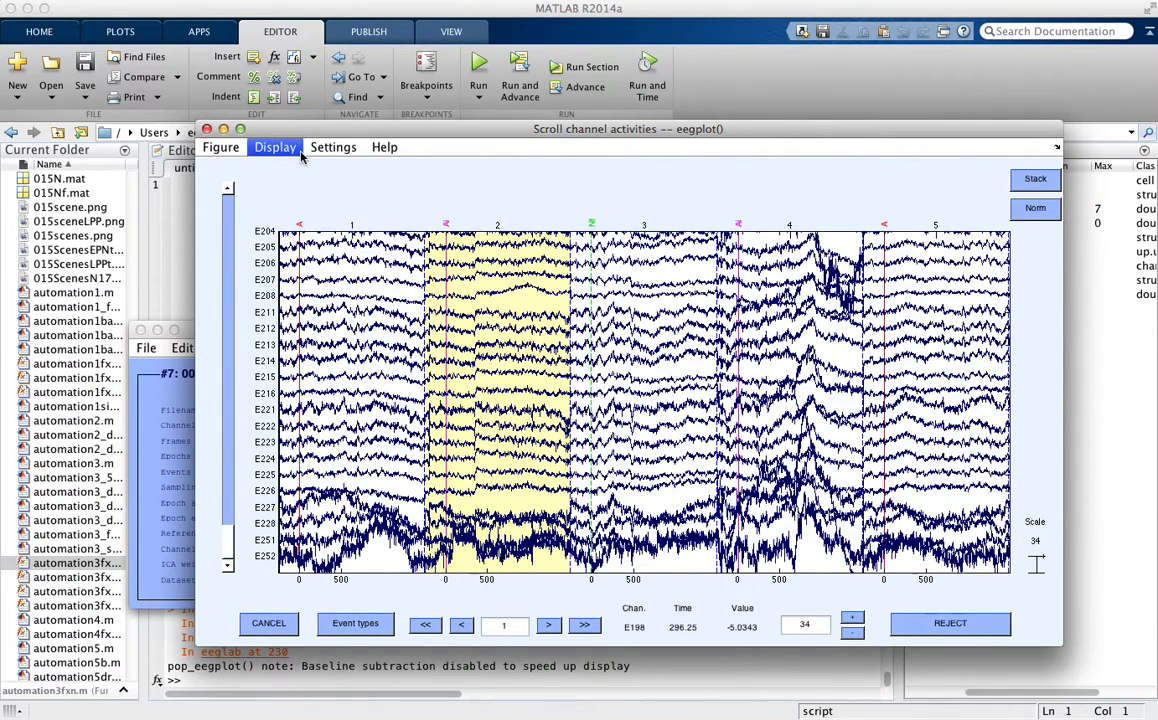
left_click(335, 165)
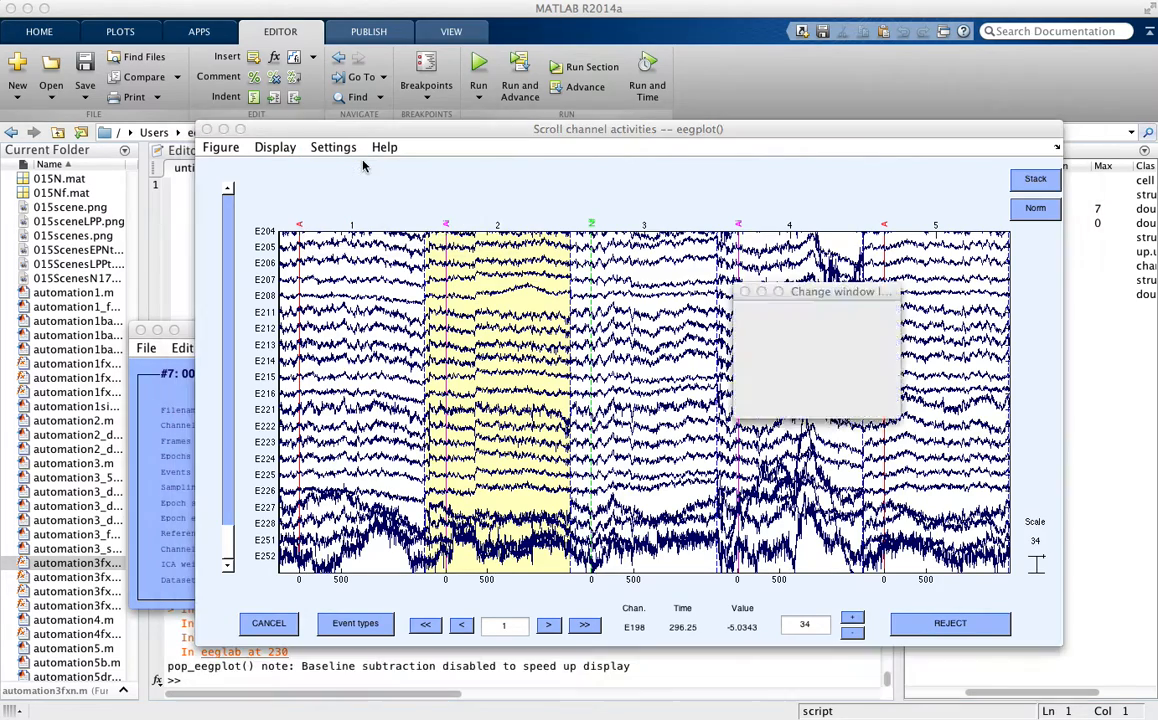
double_click(835, 351)
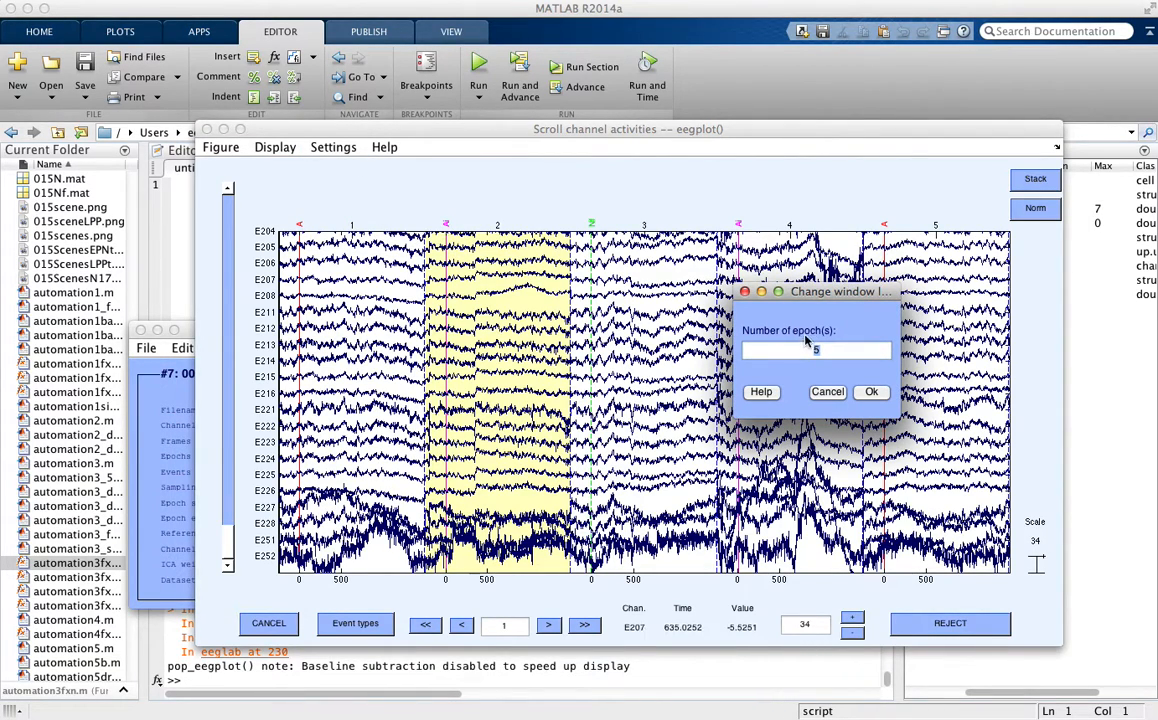
left_click(870, 393)
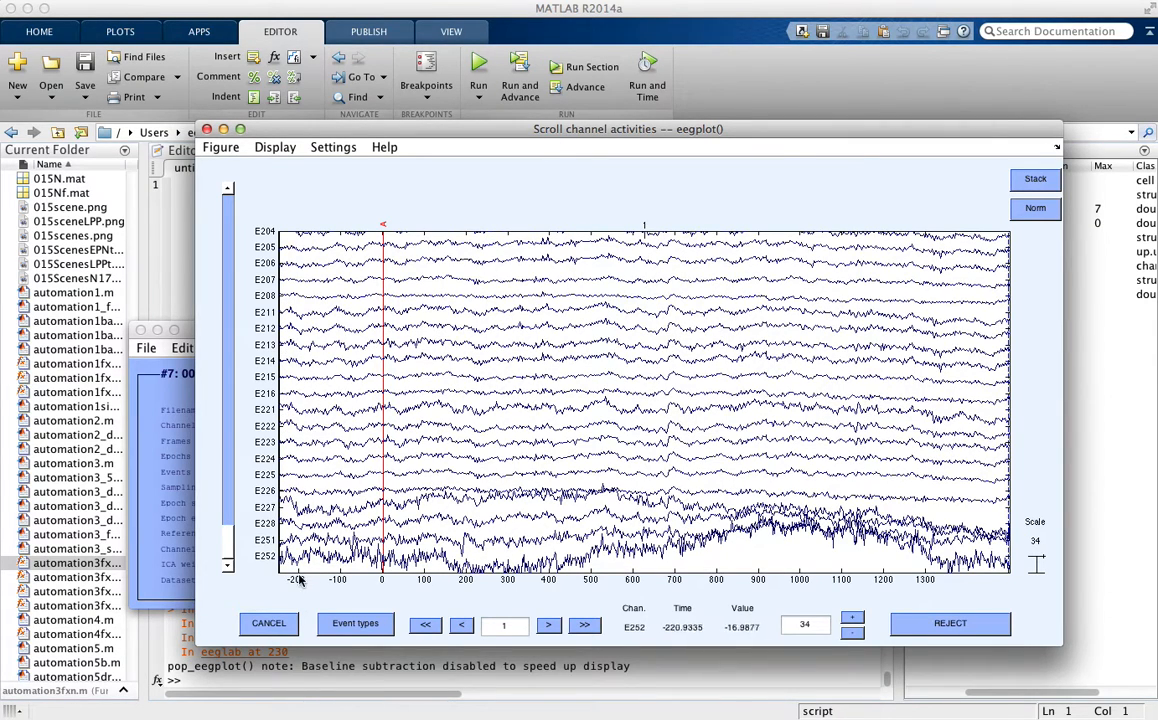